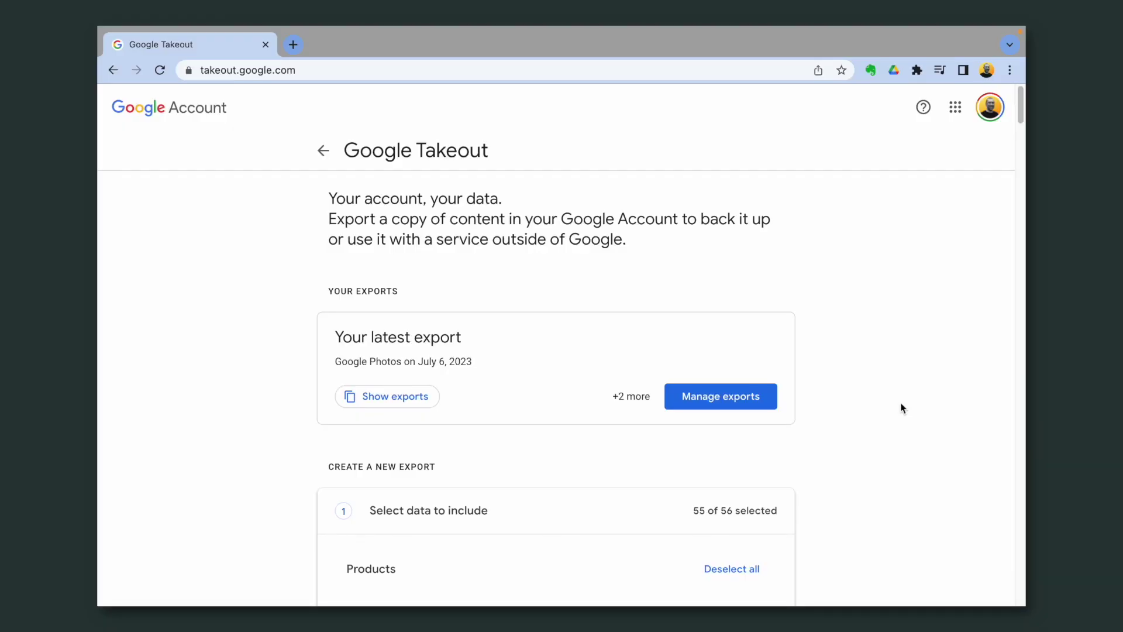
Step: Scroll down to Google Photos, now the only included product, and bring up its album options
scroll(921, 432, "down", 5)
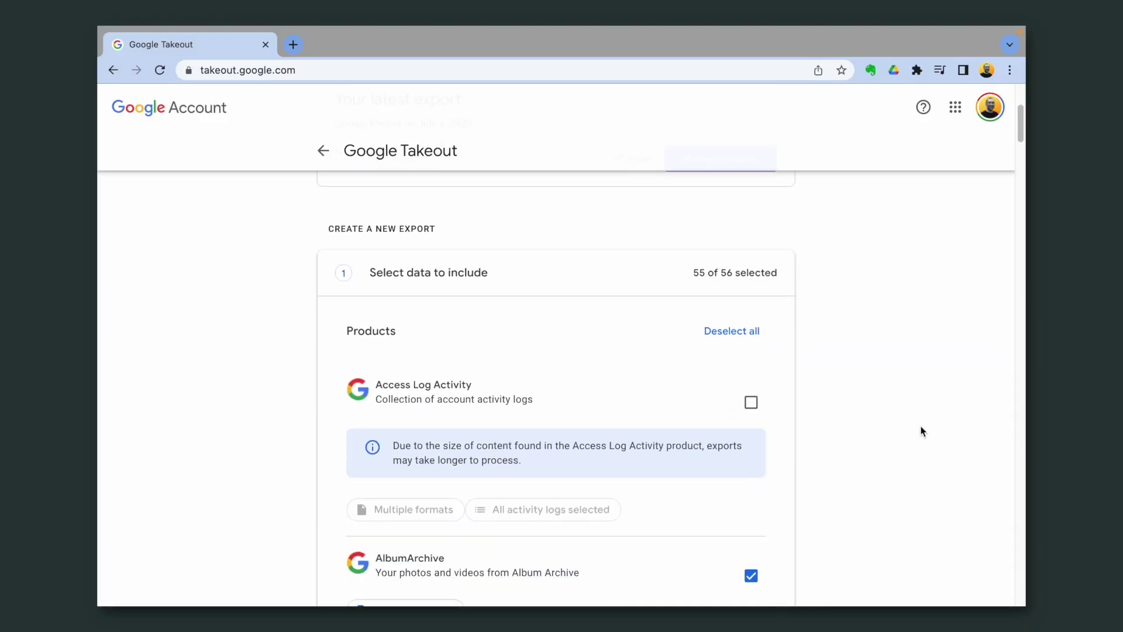
scroll(921, 432, "down", 6)
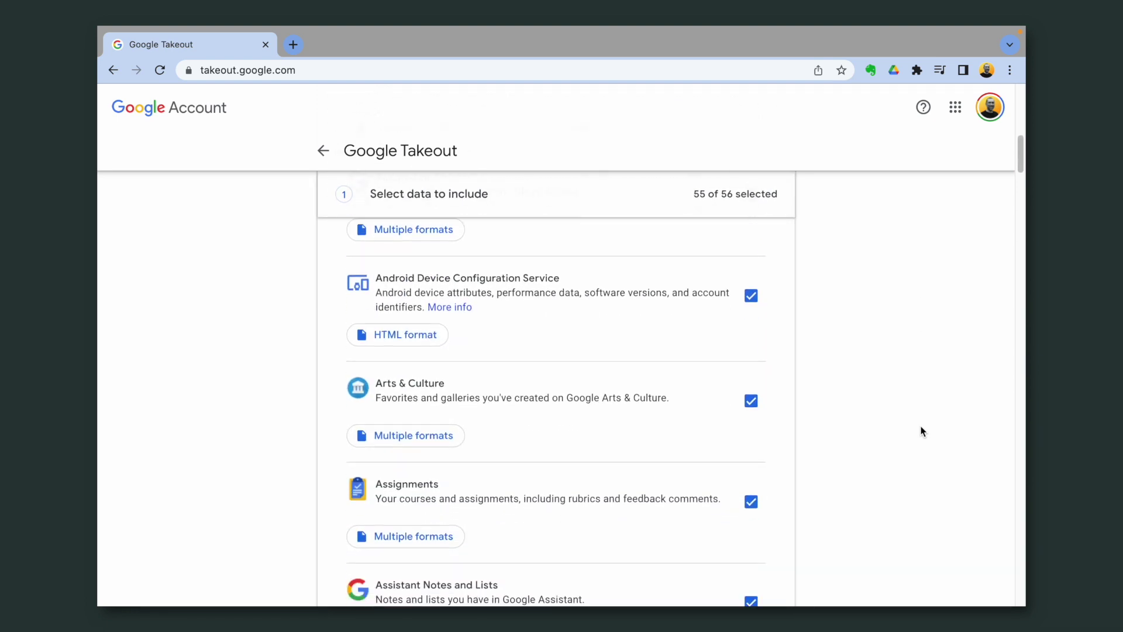
scroll(921, 432, "down", 1)
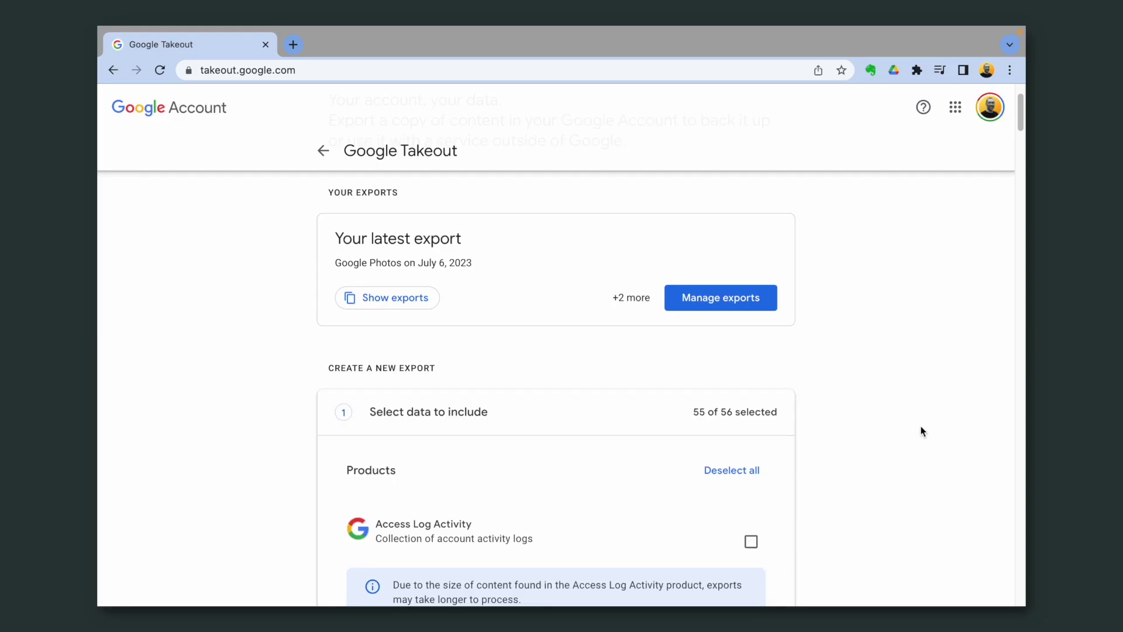
scroll(921, 432, "down", 2)
scroll(921, 431, "down", 2)
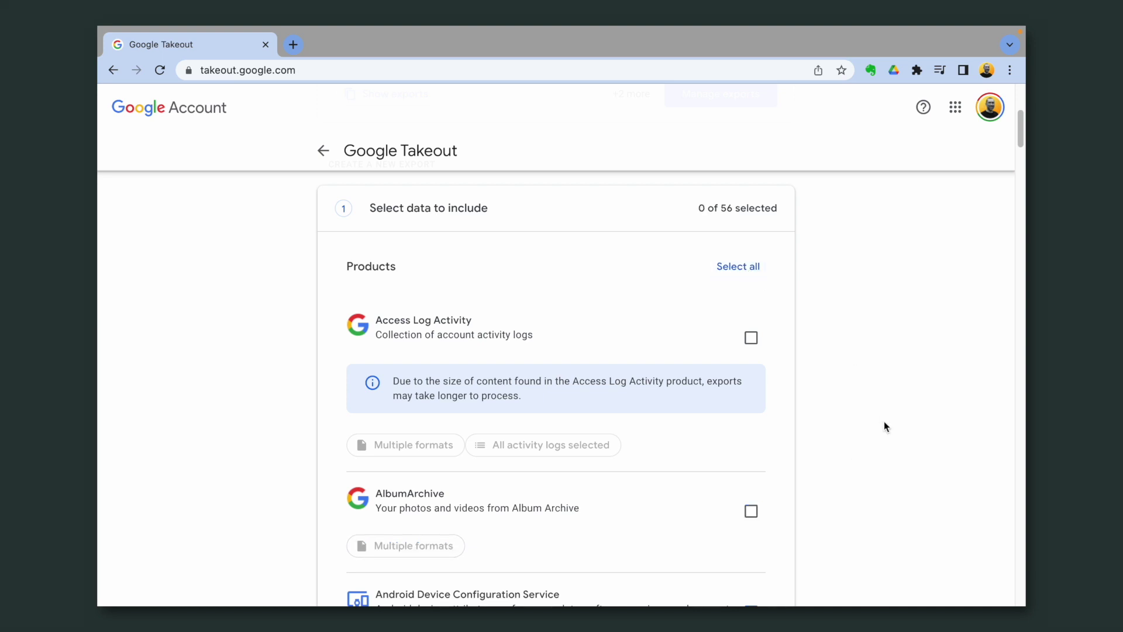
scroll(884, 422, "down", 20)
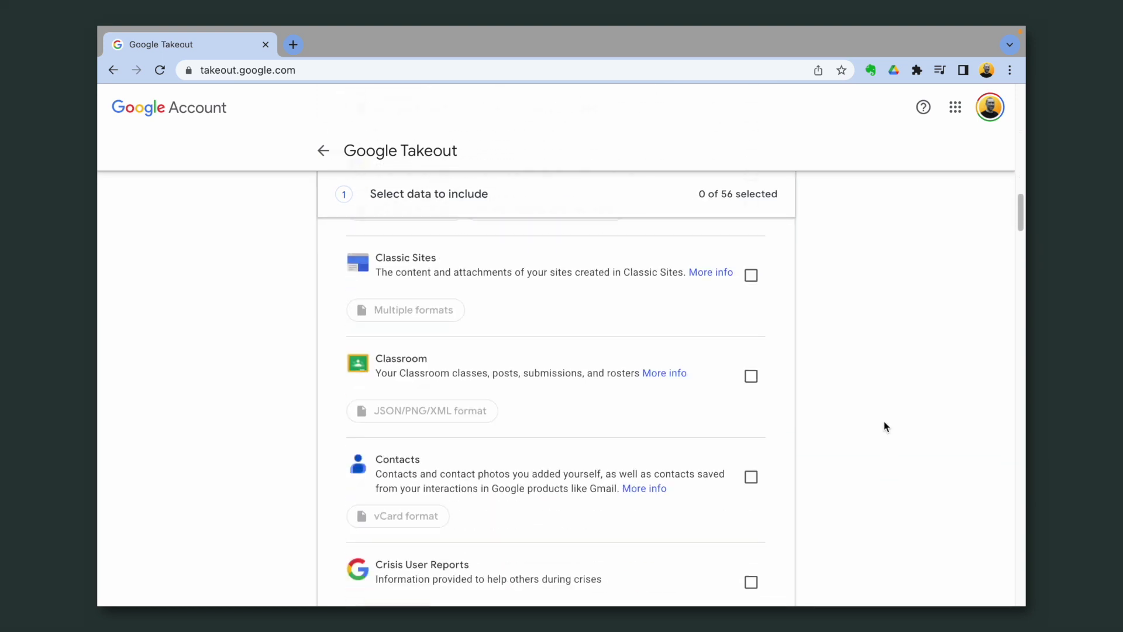
scroll(884, 423, "down", 18)
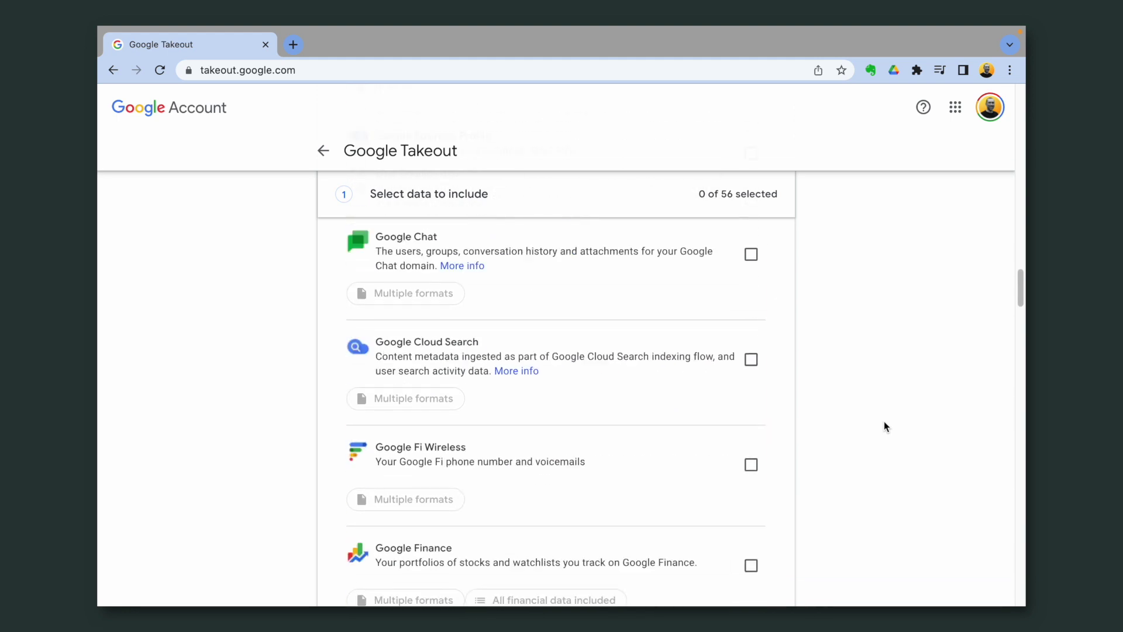
scroll(884, 422, "down", 18)
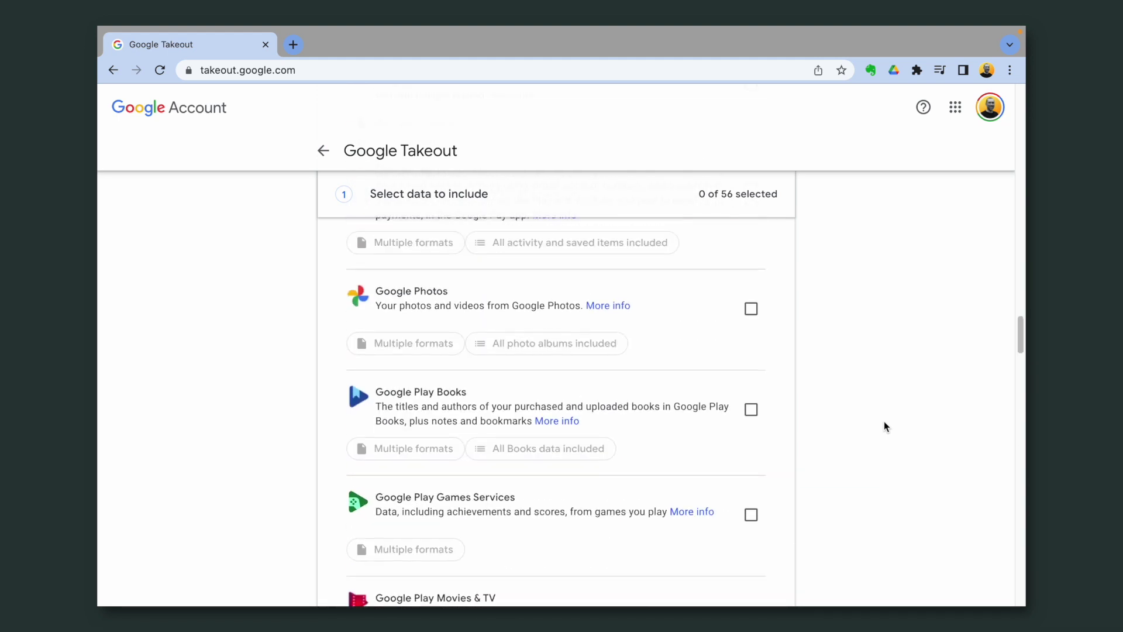
scroll(883, 421, "up", 1)
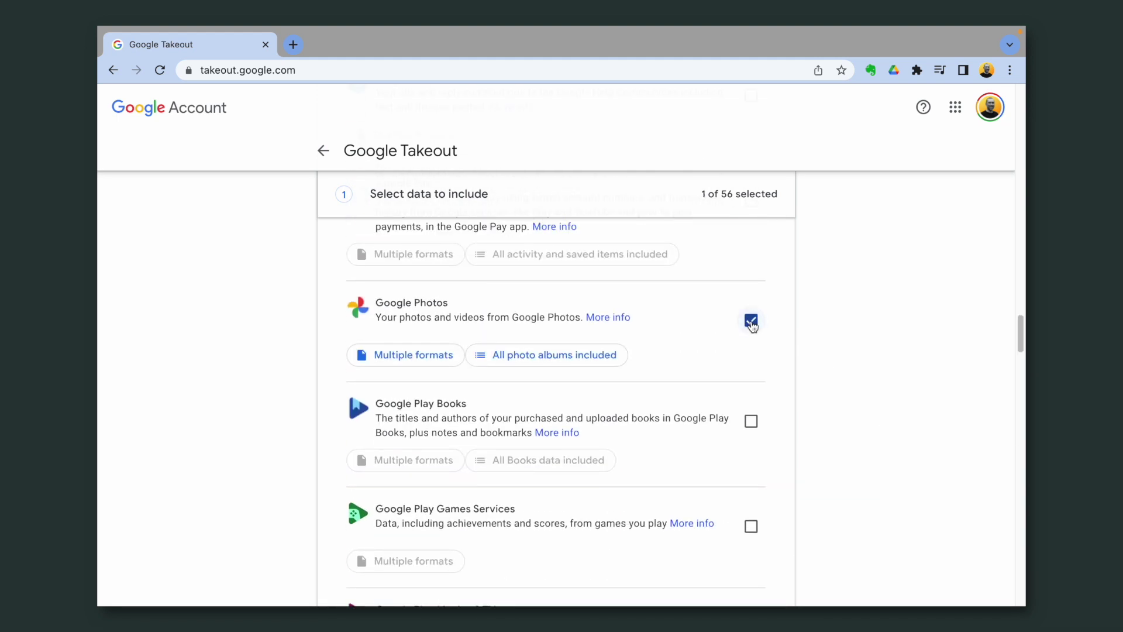
left_click(612, 359)
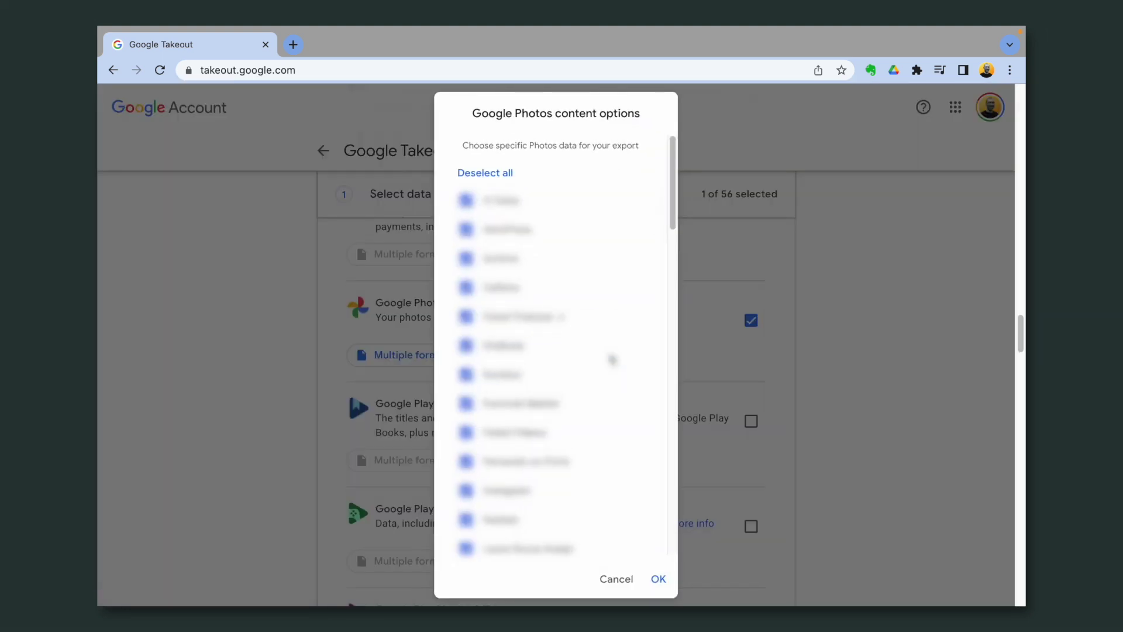
Step: Scroll through the album list so only 'Photos from 2006' stays checked
scroll(629, 398, "down", 10)
scroll(612, 422, "down", 15)
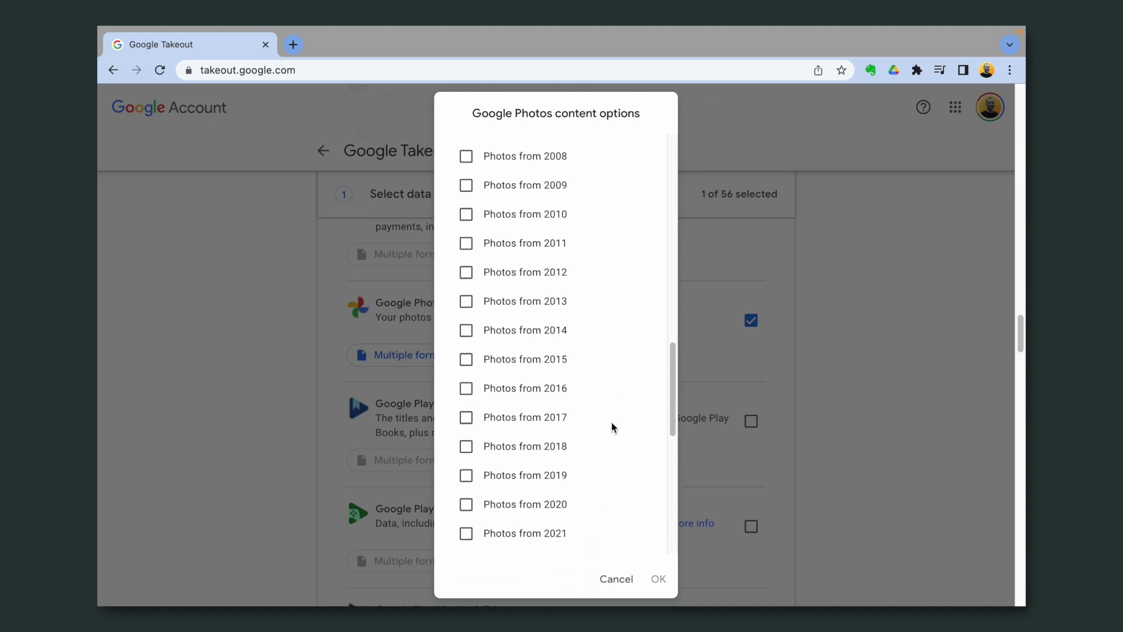
scroll(612, 422, "up", 3)
scroll(612, 422, "up", 1)
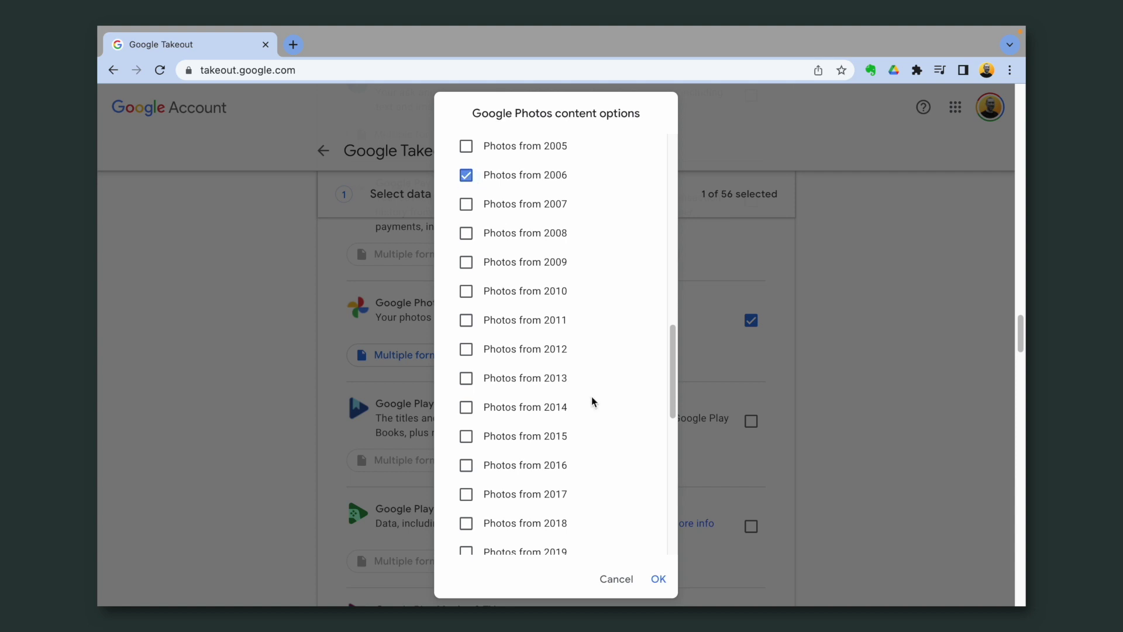
Step: Confirm the 2006-only album selection and move on to file type and destination settings
left_click(658, 580)
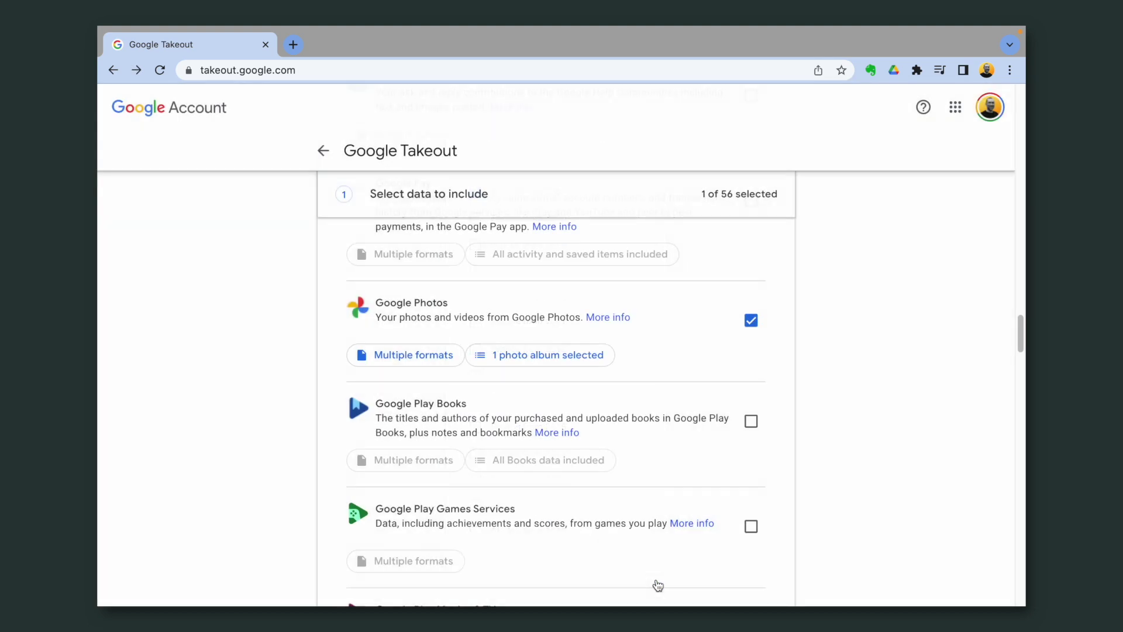
scroll(917, 545, "down", 20)
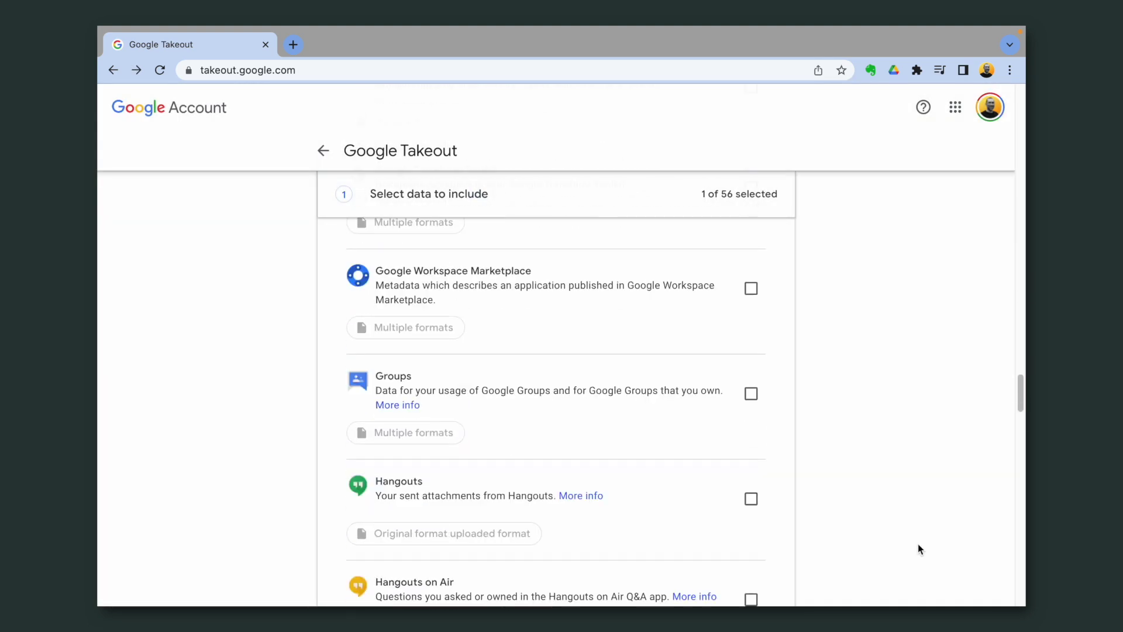
scroll(917, 543, "down", 15)
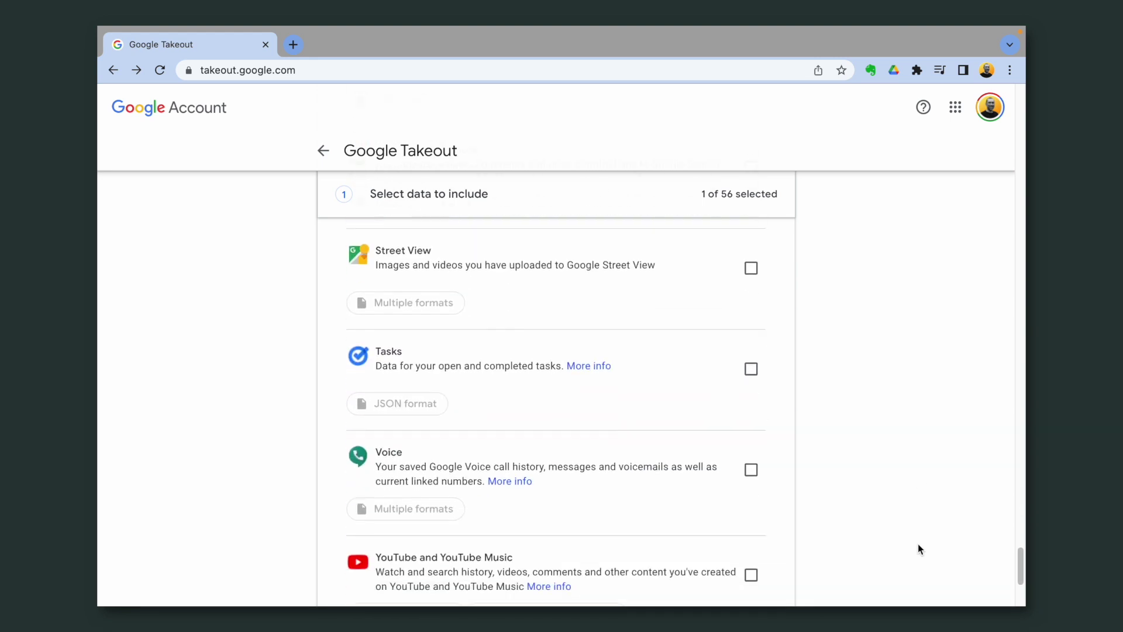
left_click(762, 439)
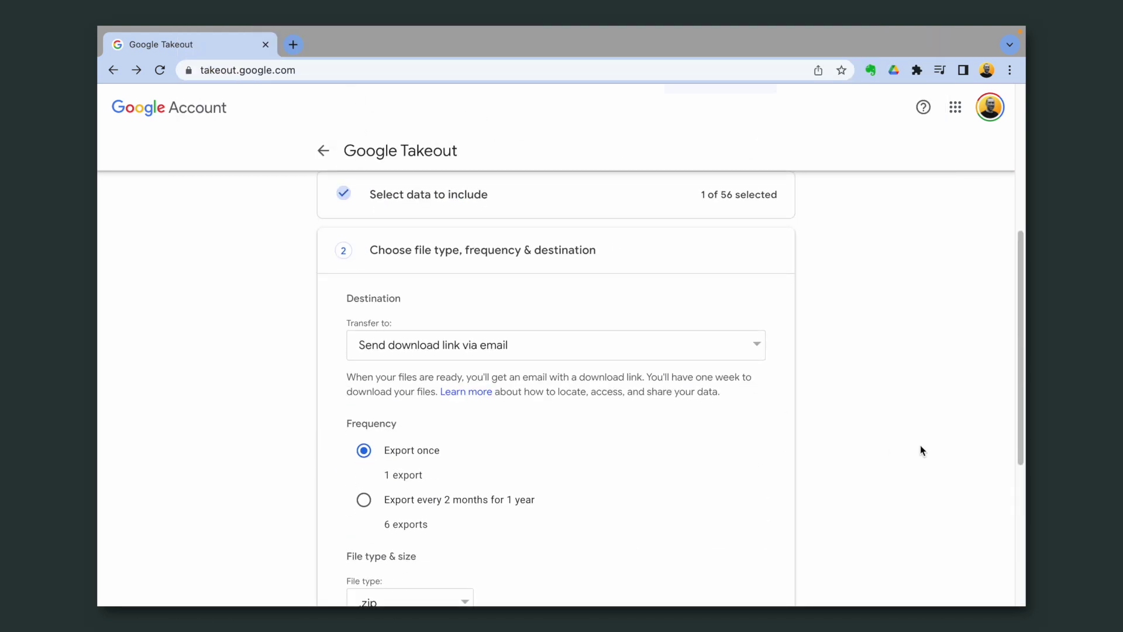
Step: Keep the emailed download link as delivery and set the .zip split size to 4 GB
left_click(741, 354)
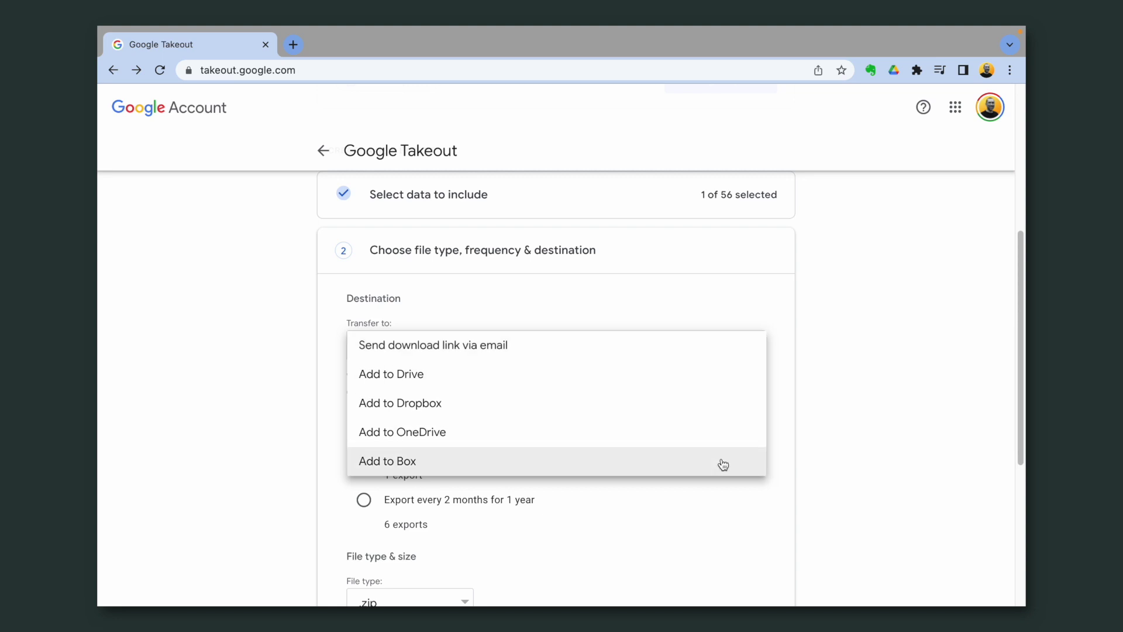
left_click(832, 470)
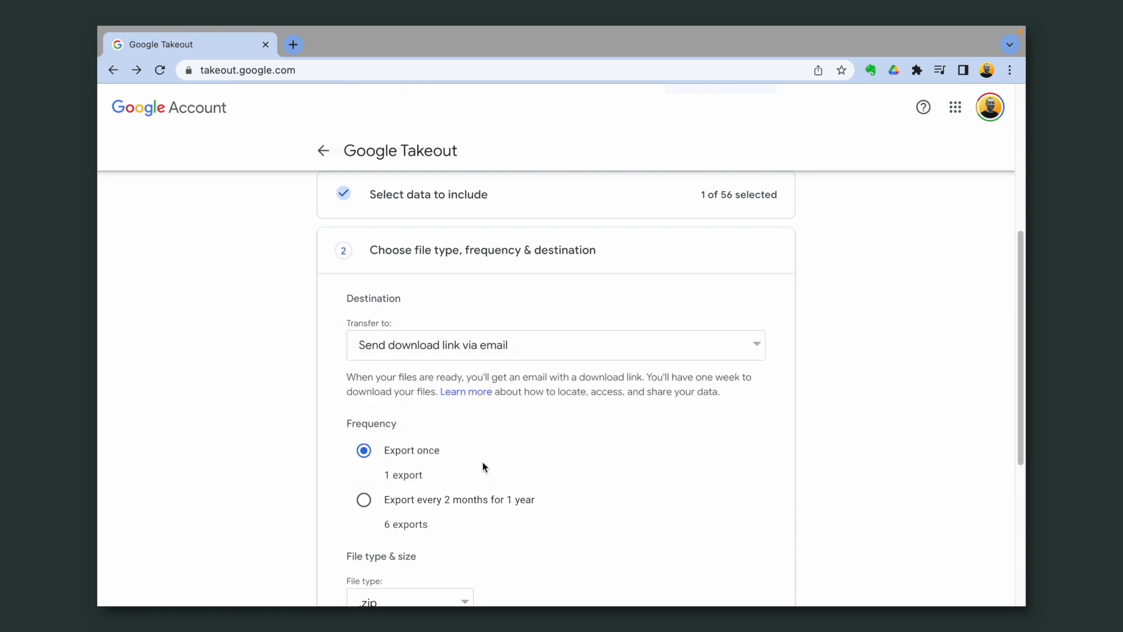
scroll(631, 490, "down", 3)
scroll(630, 490, "up", 2)
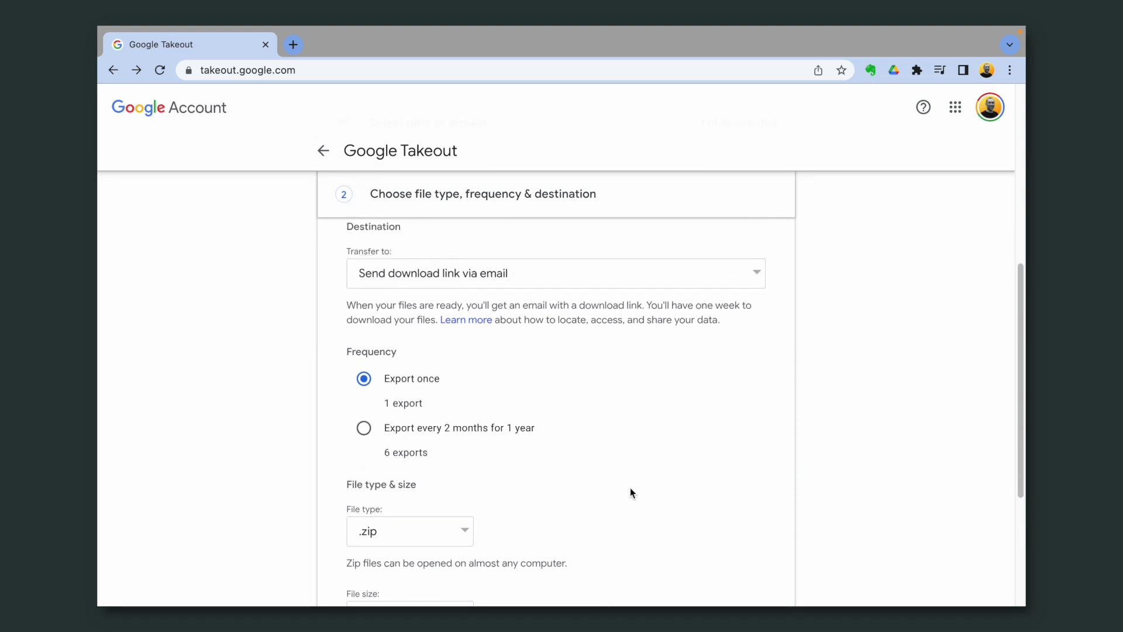
scroll(643, 460, "down", 3)
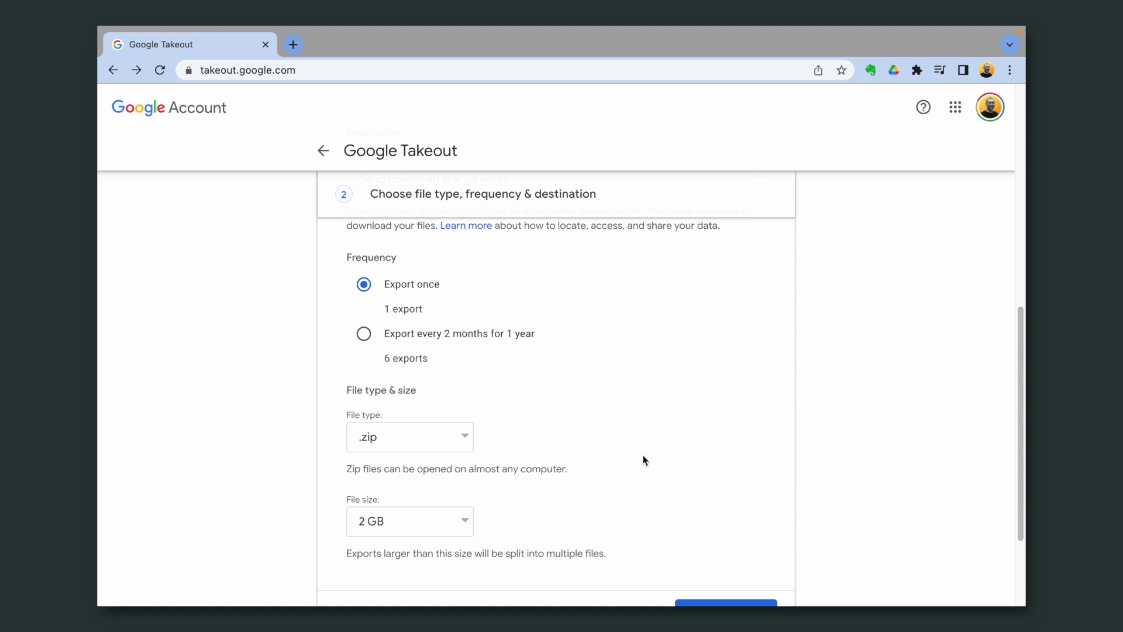
scroll(644, 460, "down", 3)
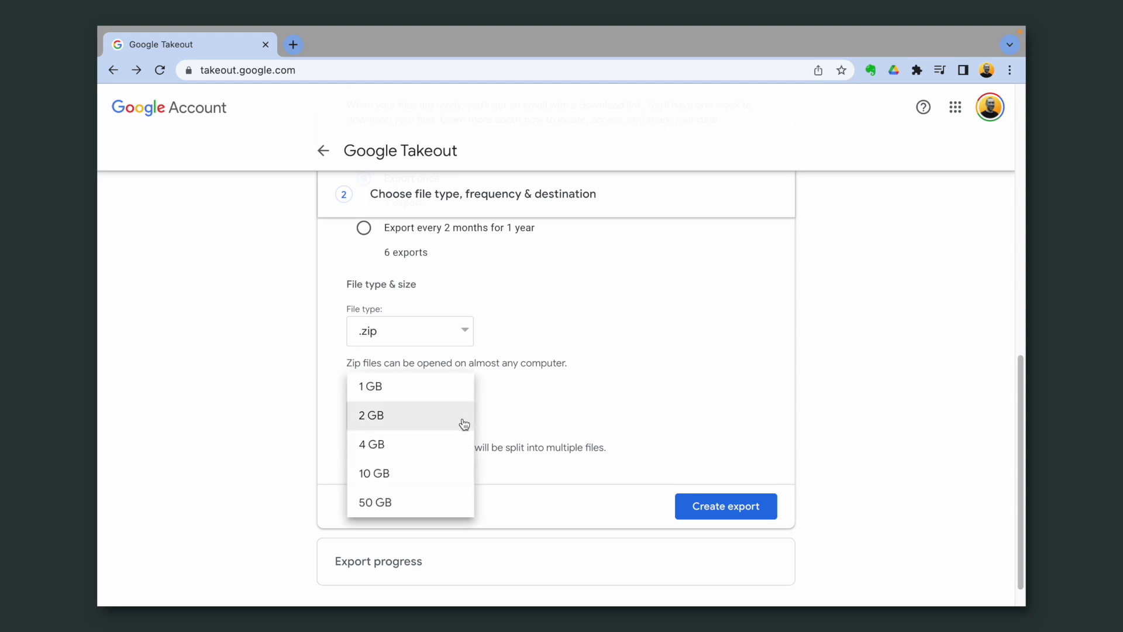
left_click(436, 448)
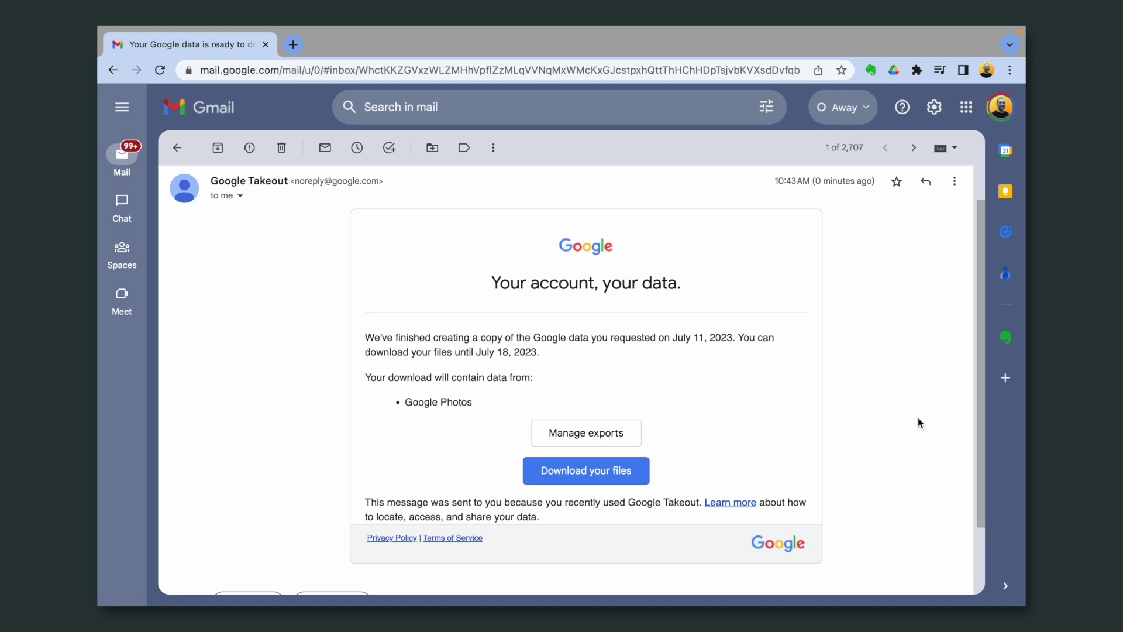
Step: Follow the email's Download your files link to the Manage your exports page
left_click(625, 482)
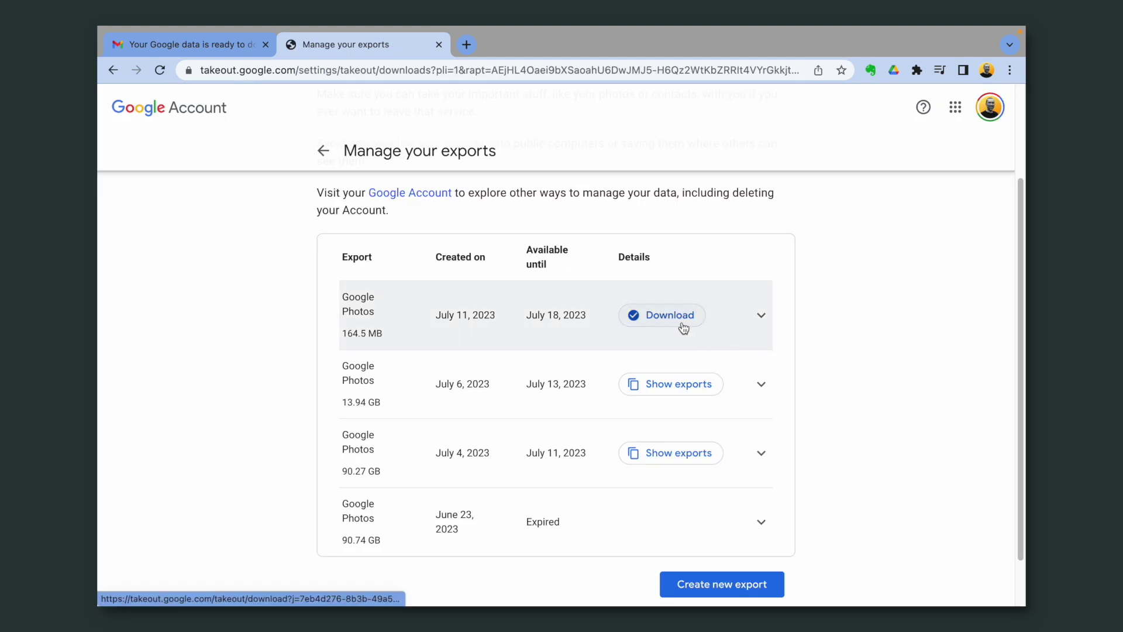
Step: Scroll down to the July 11, 2023 Google Photos export of 164.5 MB
scroll(933, 304, "down", 2)
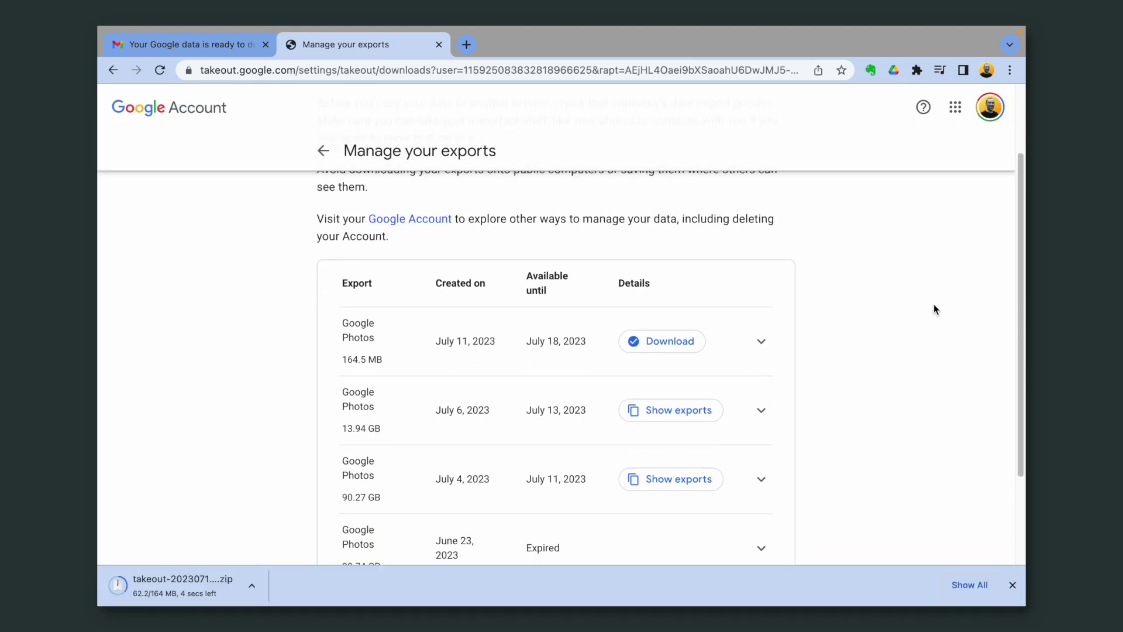
scroll(933, 305, "down", 1)
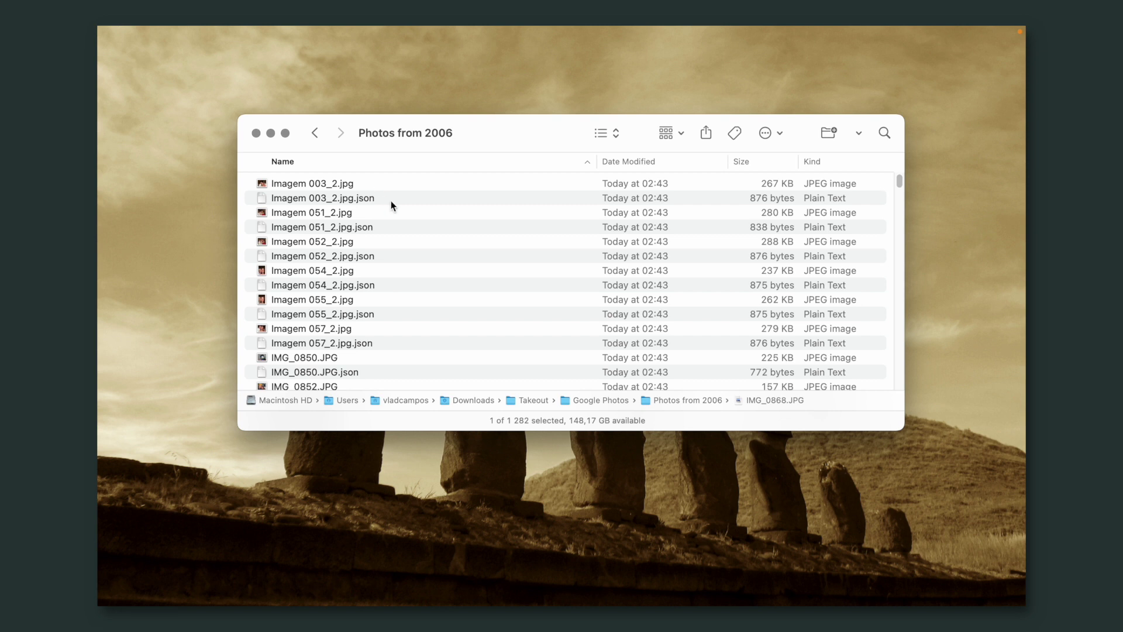
left_click(391, 202)
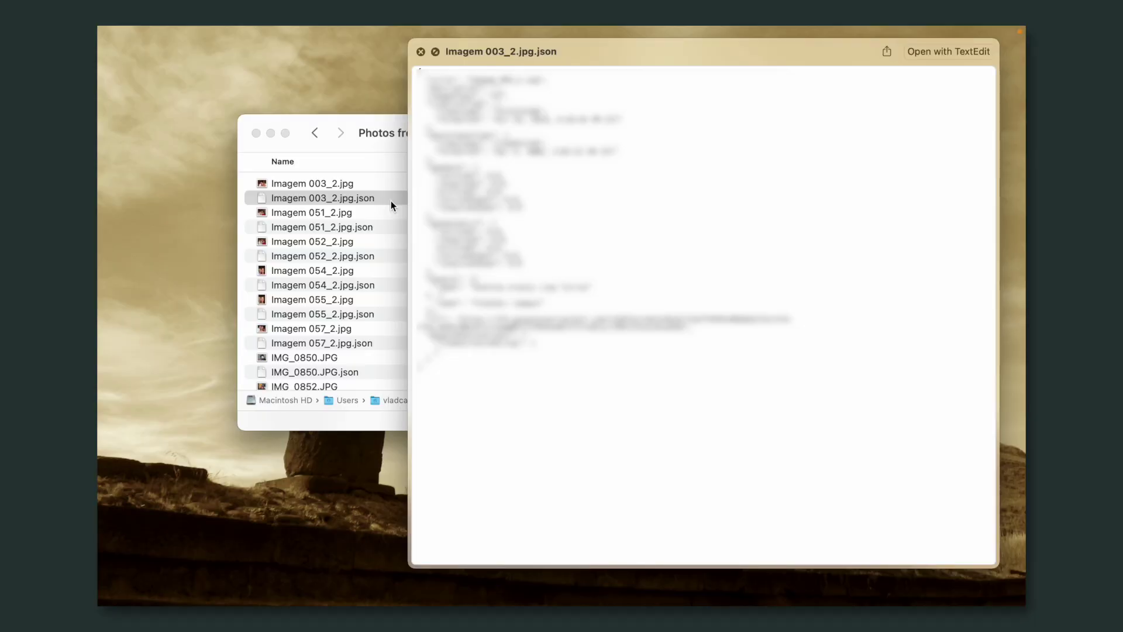
left_click(420, 52)
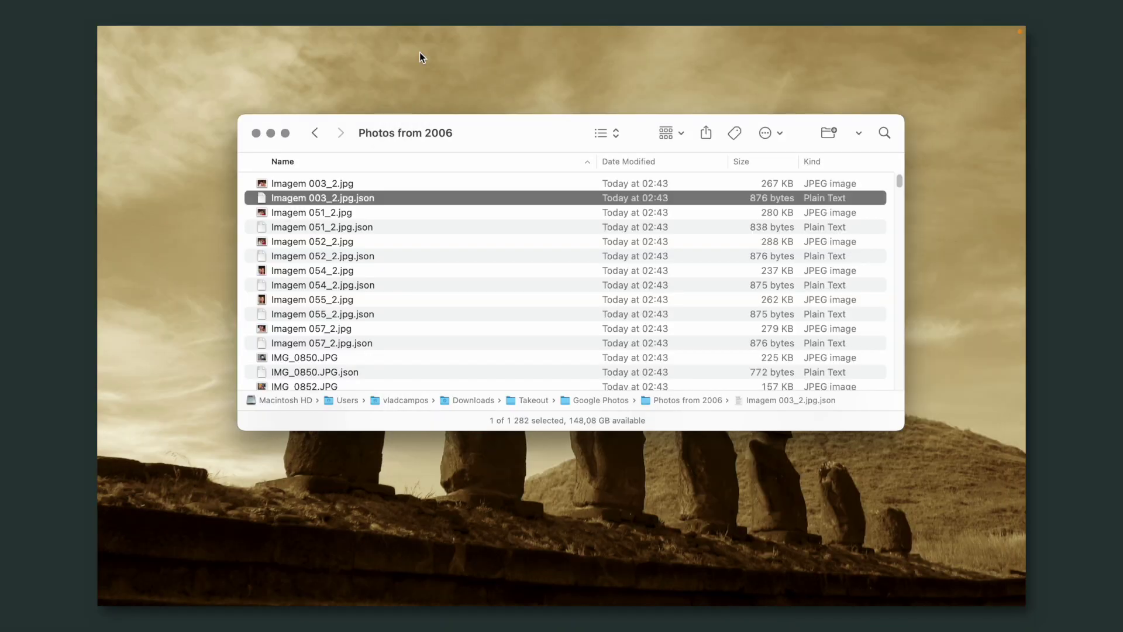
Step: Sort by Kind, select IMG_2767.JPG through IMG_2787.JPG, and drag the eight JPEGs out
left_click(822, 163)
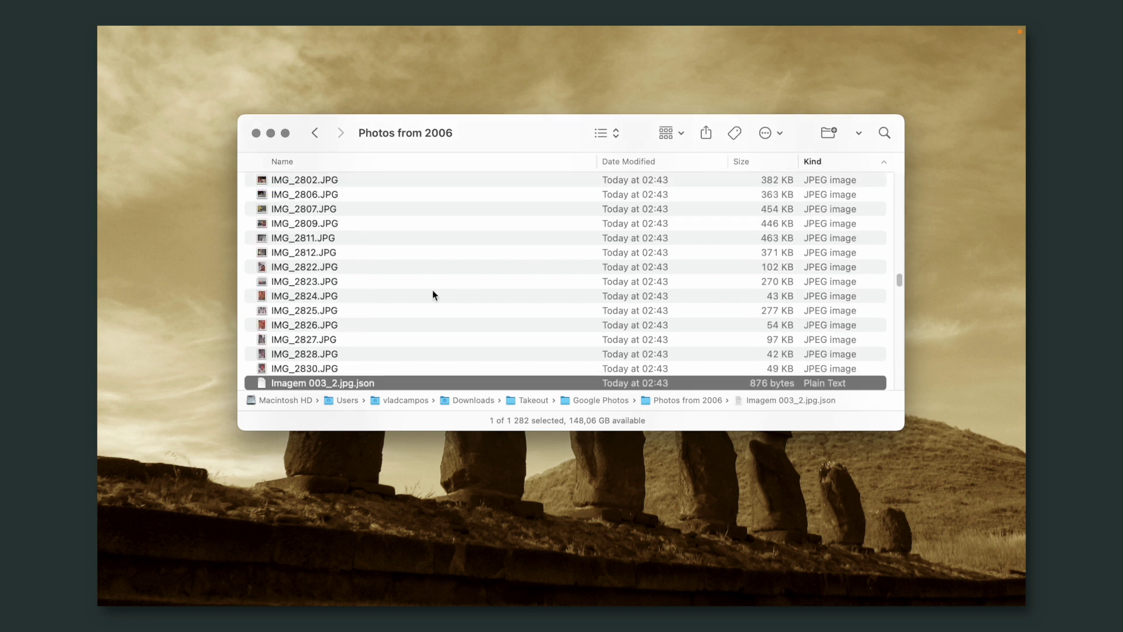
scroll(432, 295, "up", 6)
left_click(394, 246)
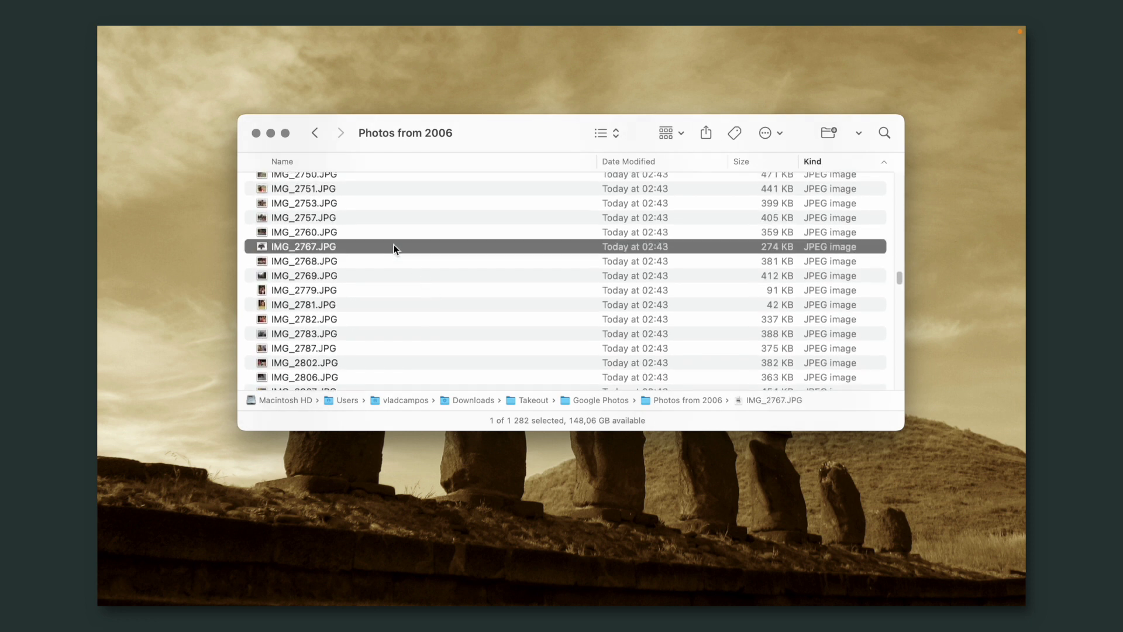
left_click(393, 348, "shift")
left_click_drag(388, 280, 428, 276)
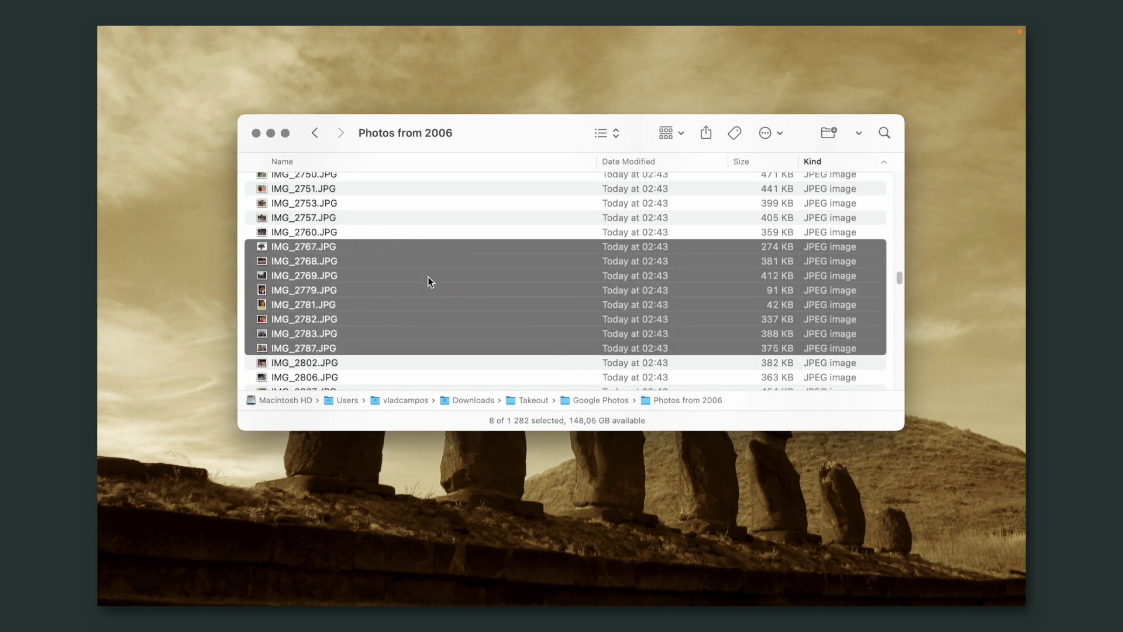